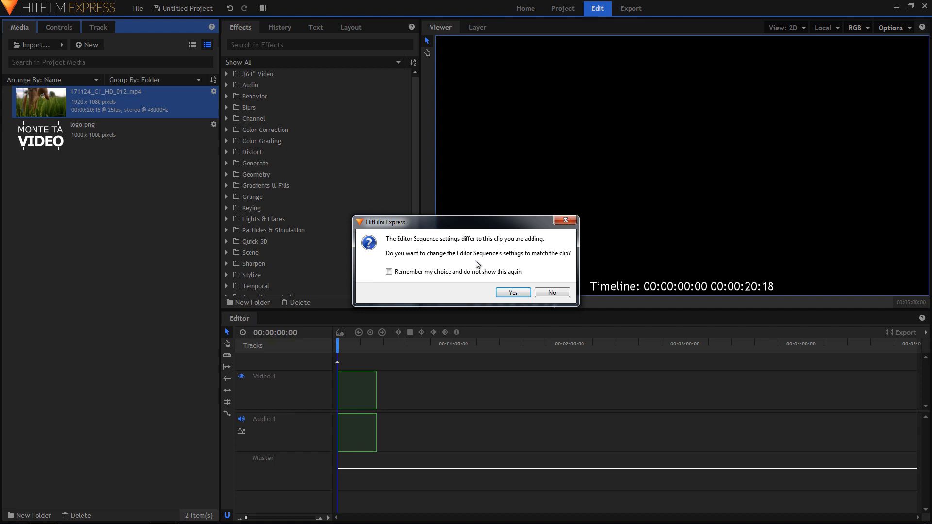
- Match the editor sequence settings to the added clip and insert a new video track, Video 2, above Video 1
click(513, 293)
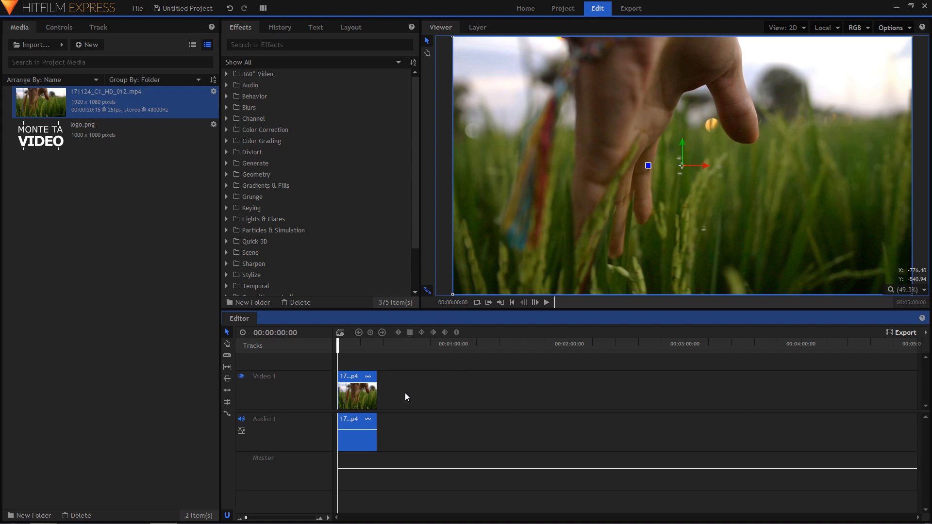
drag(246, 518, 253, 518)
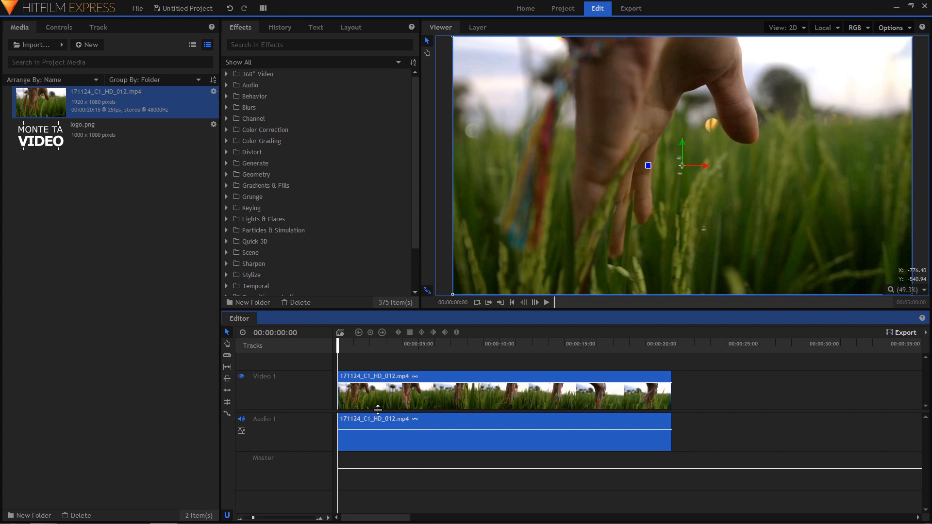
right_click(295, 372)
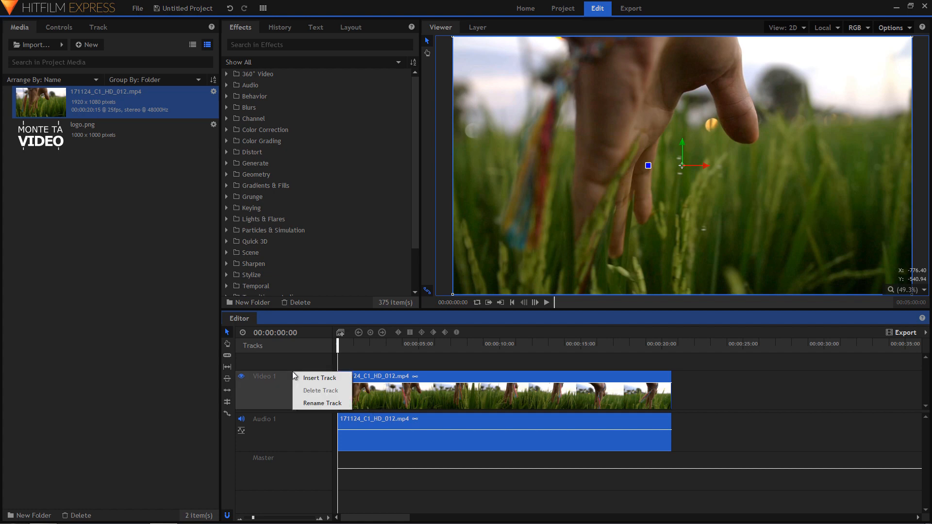
click(316, 381)
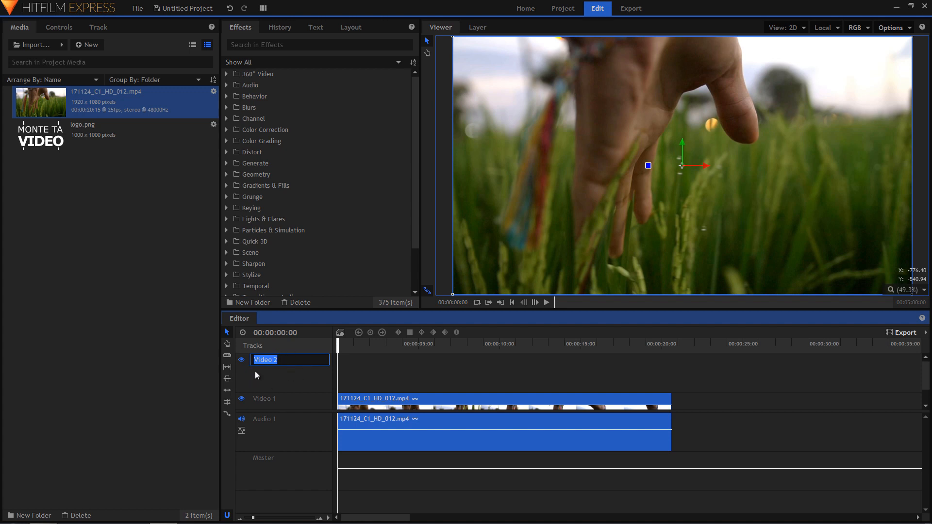
click(355, 371)
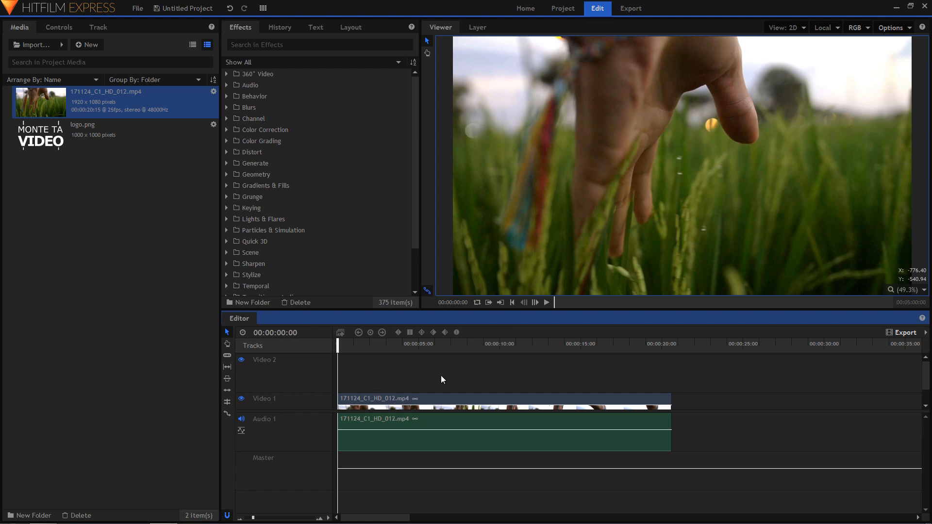
- Set the video and audio track sizes to Medium and enlarge the video track area of the timeline
mouse_move(927, 376)
mouse_down()
mouse_move(928, 391)
mouse_move(929, 370)
mouse_up()
click(328, 518)
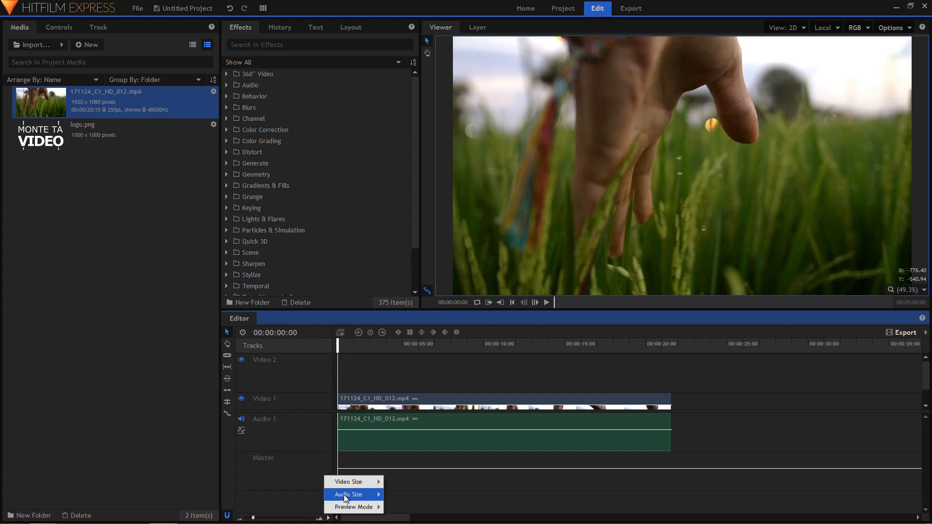
mouse_move(349, 483)
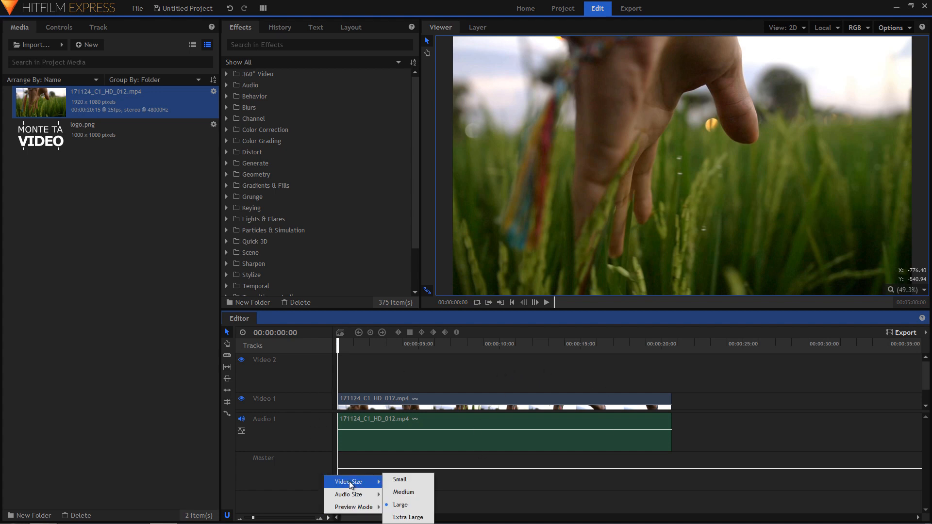
click(415, 492)
click(328, 518)
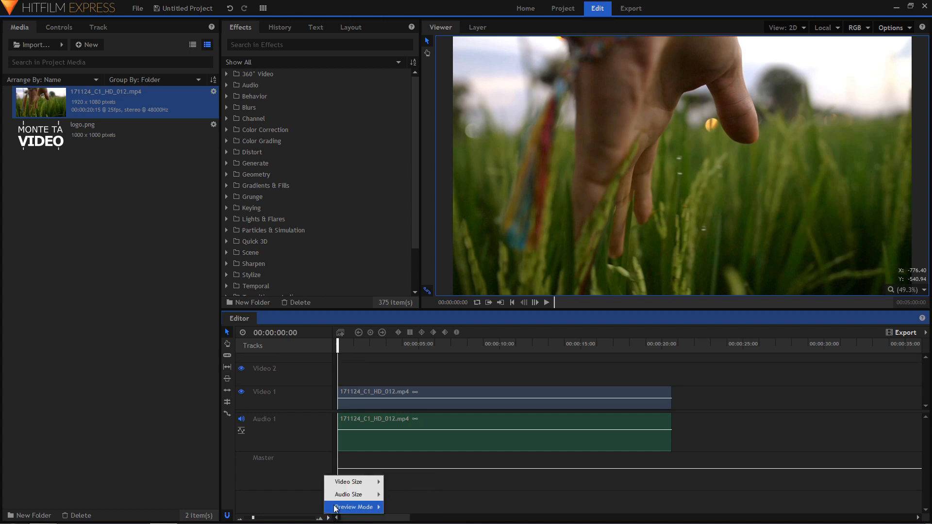
mouse_move(355, 495)
click(414, 492)
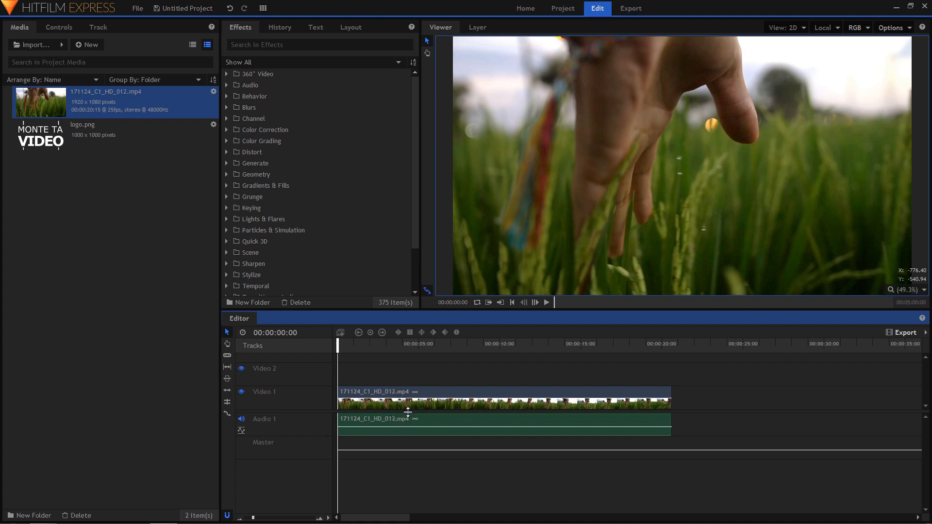
drag(408, 411, 406, 444)
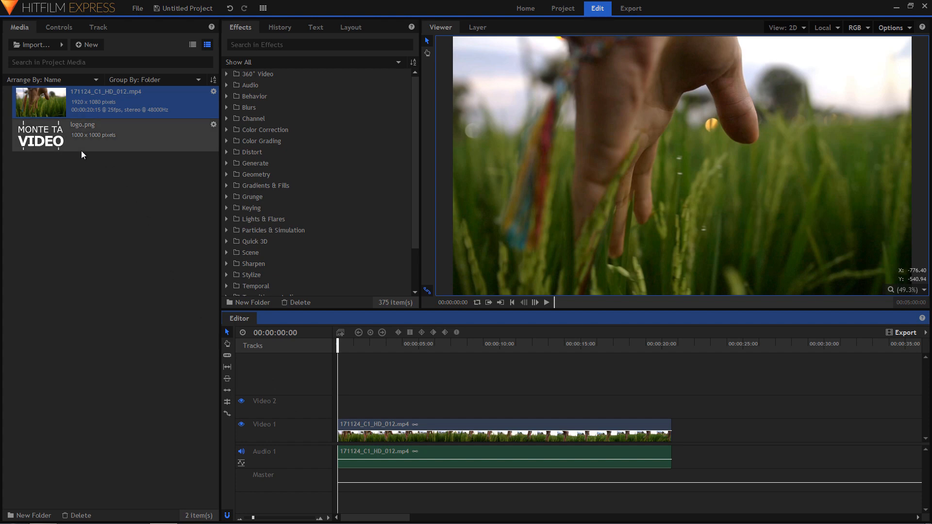
- Place logo.png at the start of the Video 2 track and play back the sequence briefly
drag(60, 142, 343, 405)
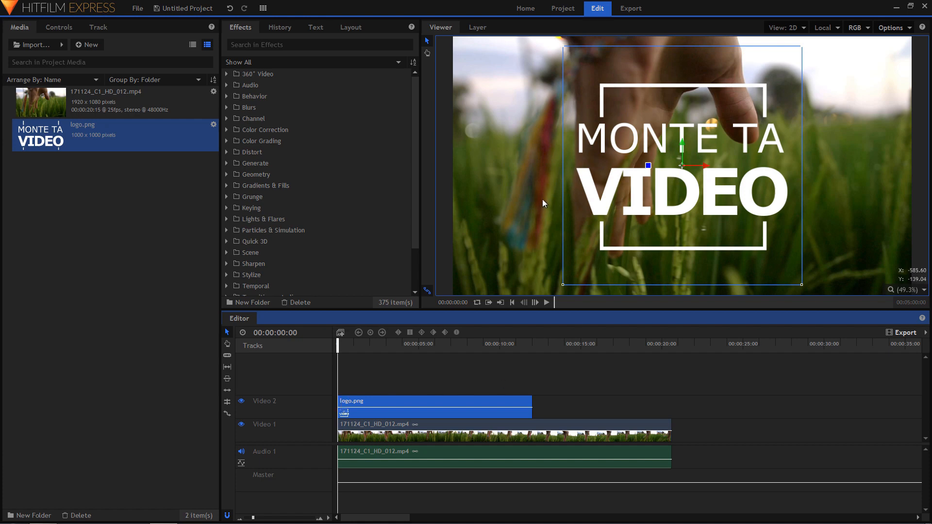
key(space)
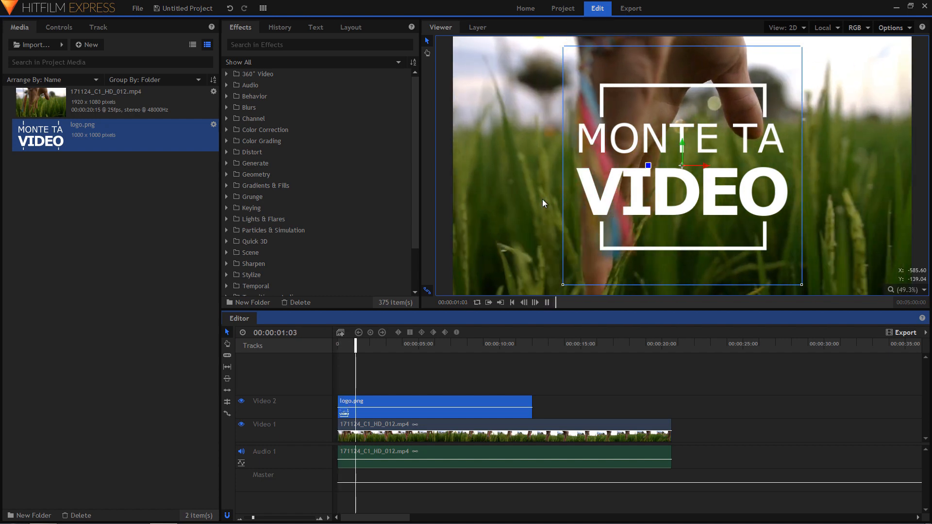
key(space)
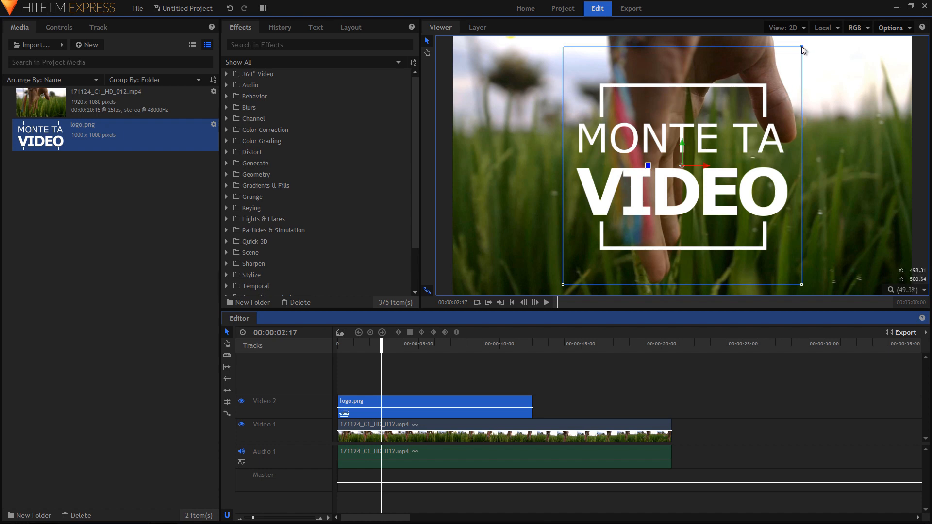
- Scale the logo down to 35.7% and position it at -688.3, -299.6 in the lower-left corner of the video frame
drag(802, 45, 726, 120)
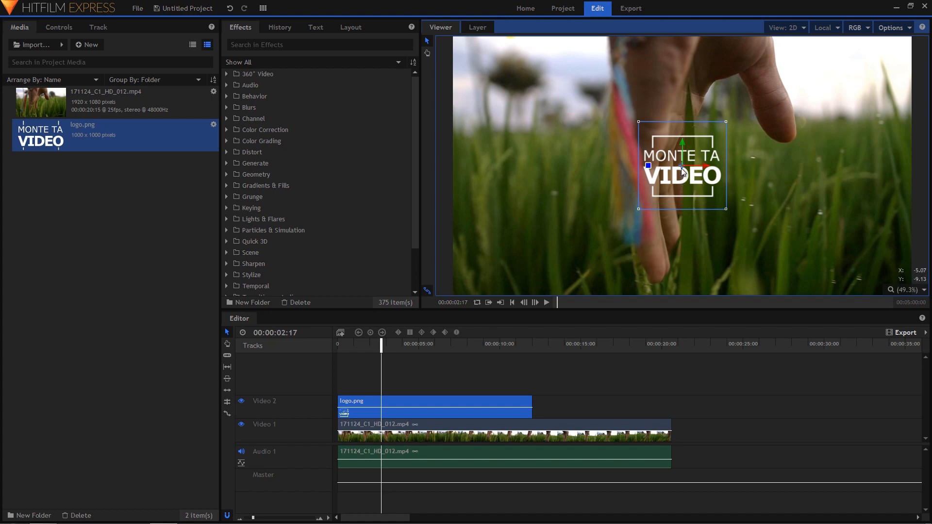
drag(681, 167, 514, 245)
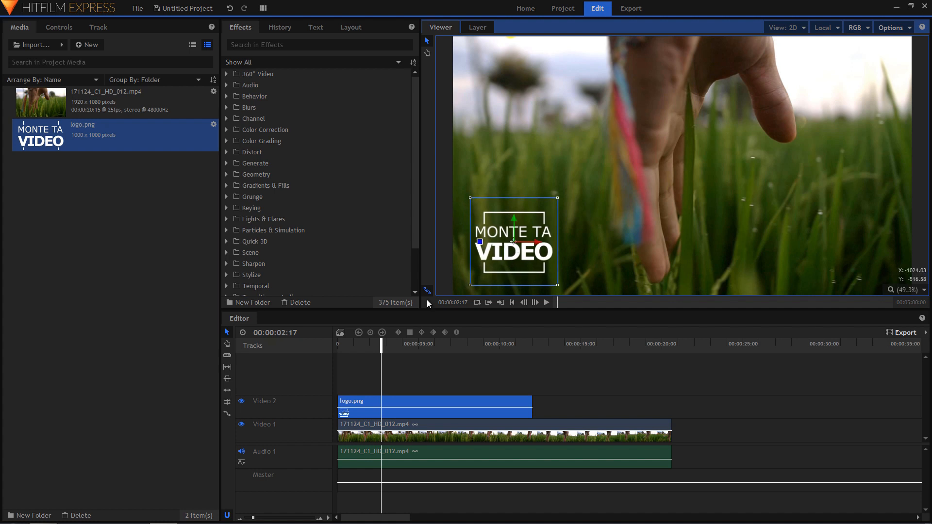
click(387, 402)
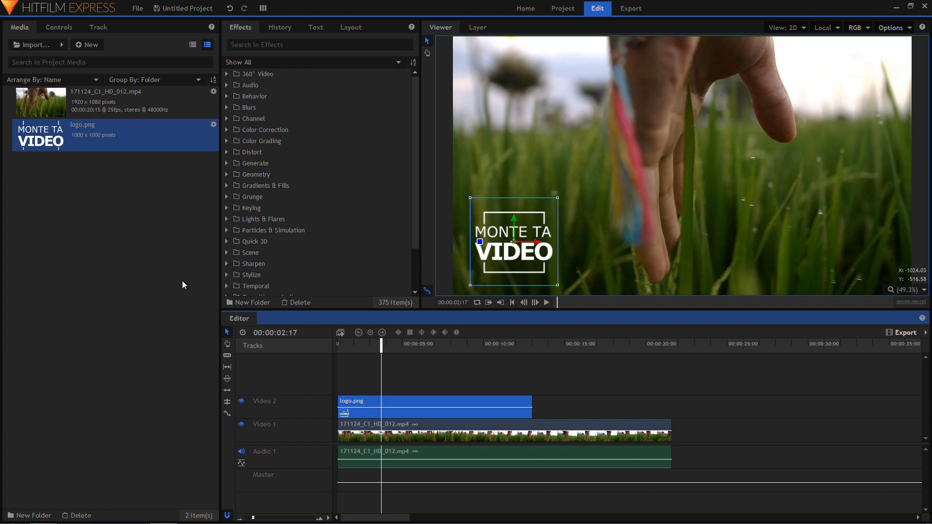
click(66, 28)
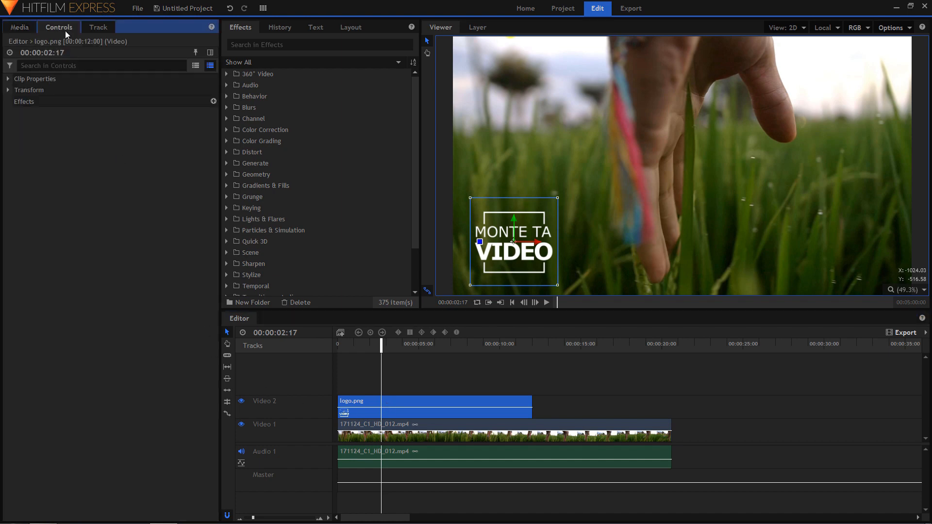
click(7, 90)
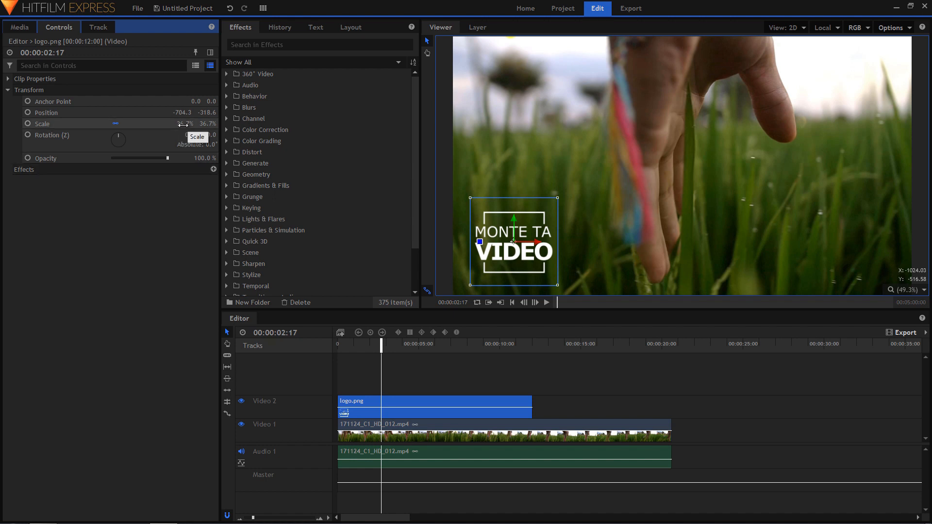
drag(183, 124, 206, 113)
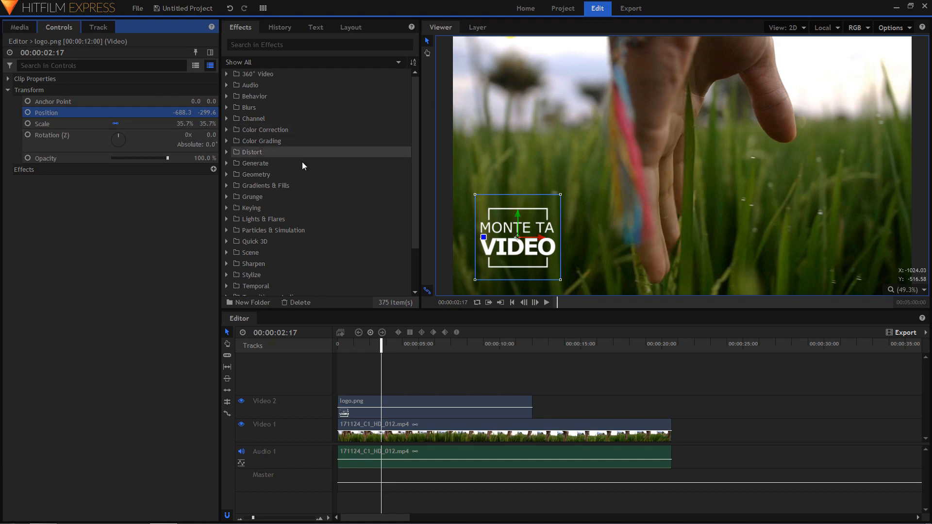
- Set the duration of the logo clip to 3 seconds
right_click(403, 402)
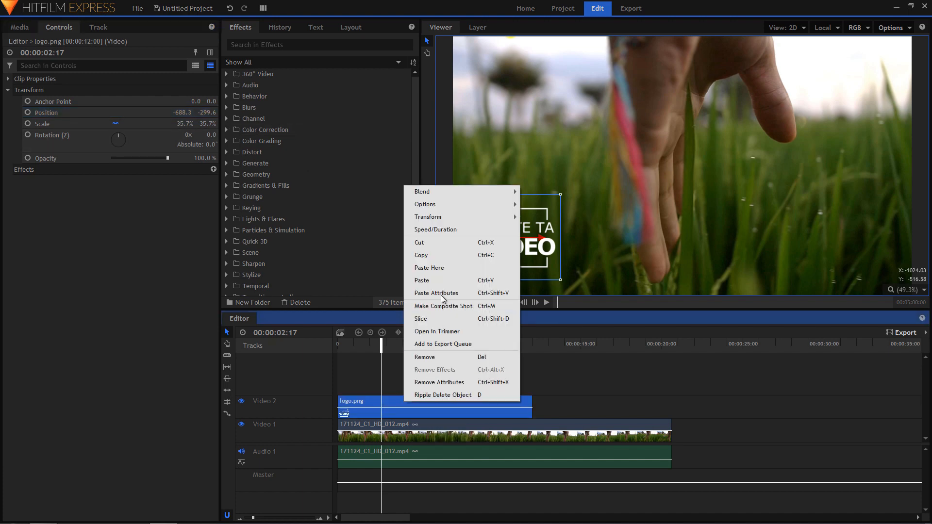
click(435, 229)
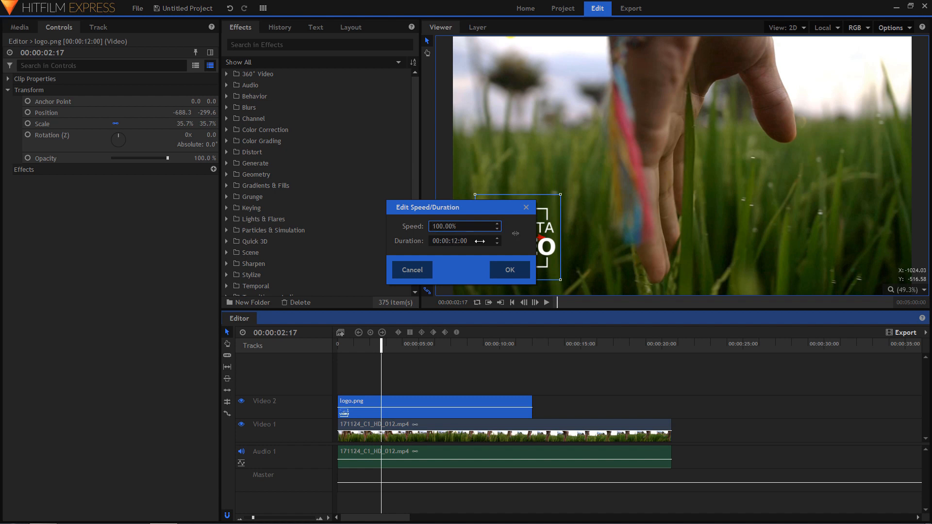
click(457, 241)
click(457, 241)
key(BackSpace)
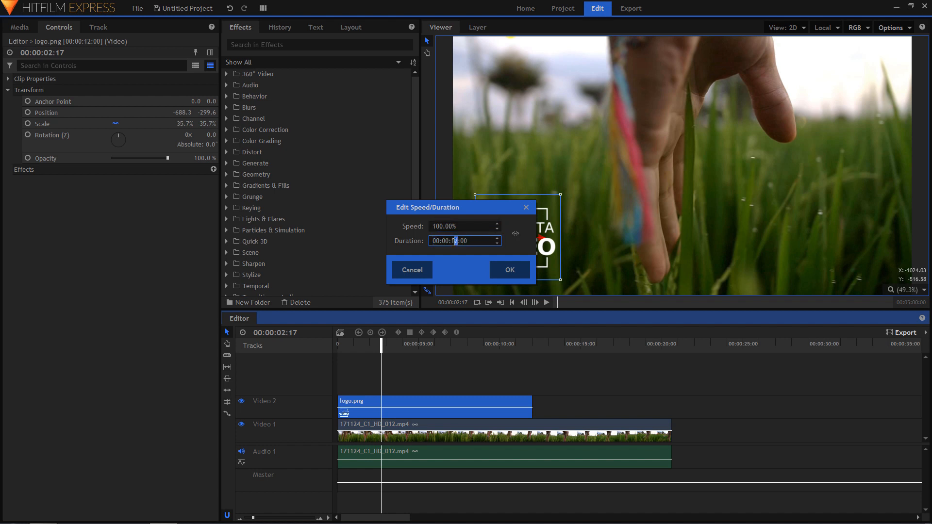
text(3)
key(Return)
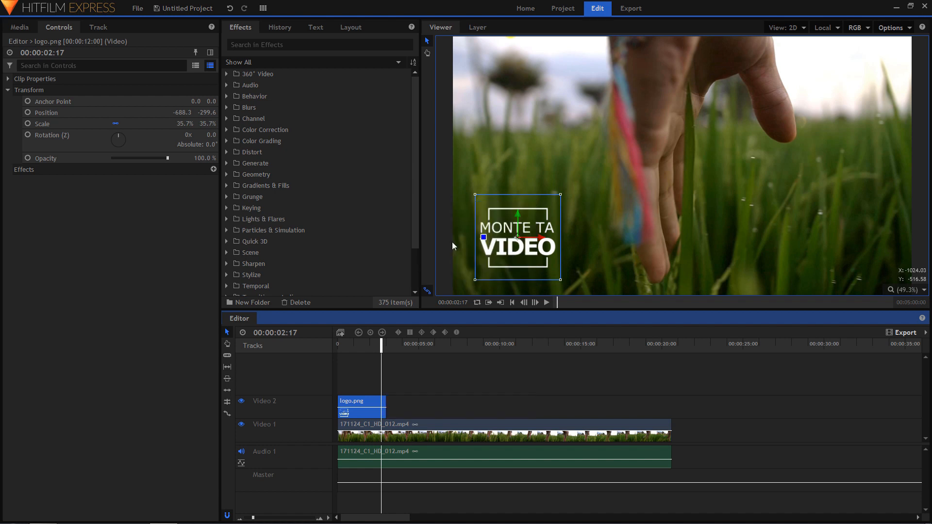
- Copy the logo clip and paste two copies on Video 2, starting at about 4.5 and 9 seconds
right_click(366, 401)
click(395, 255)
drag(383, 348, 395, 347)
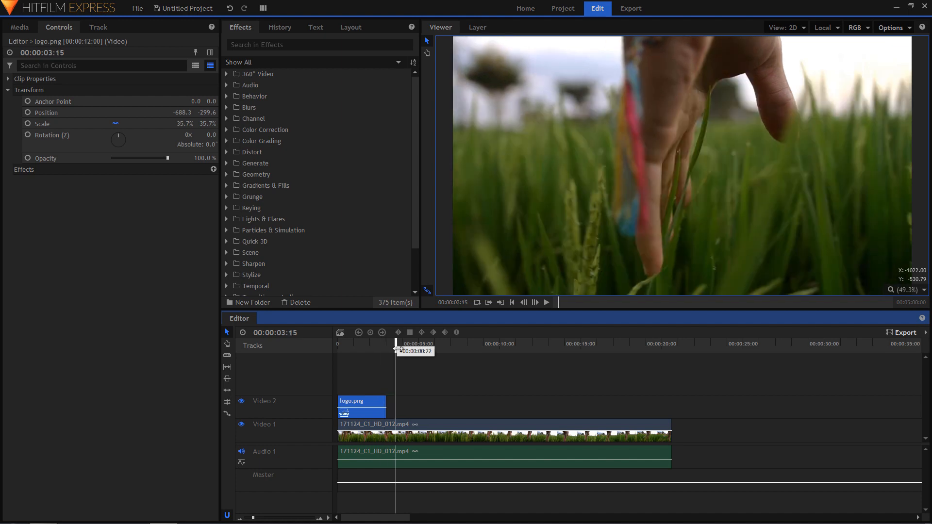
right_click(411, 408)
click(439, 418)
drag(396, 347, 469, 348)
right_click(486, 402)
click(520, 408)
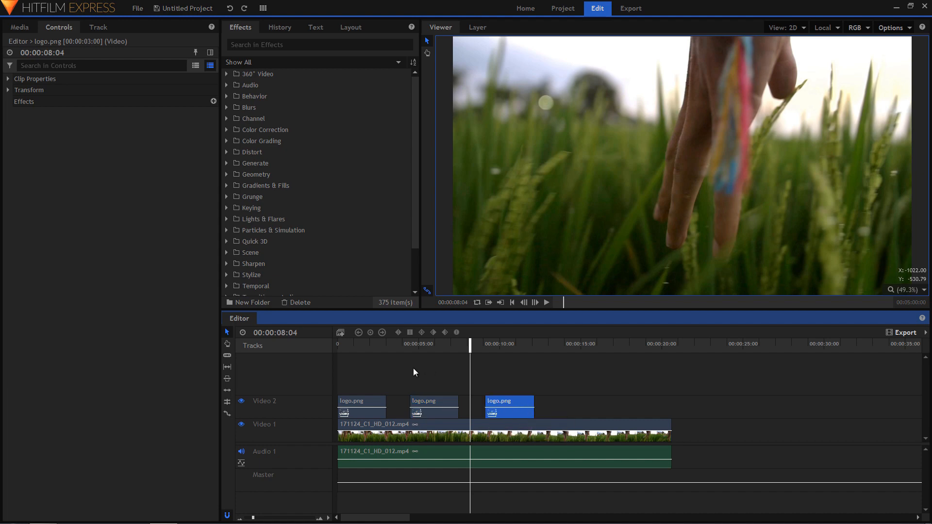
- Enable opacity keyframing on the first logo clip at 00:00:00:00 and set its opacity to 0%
click(358, 402)
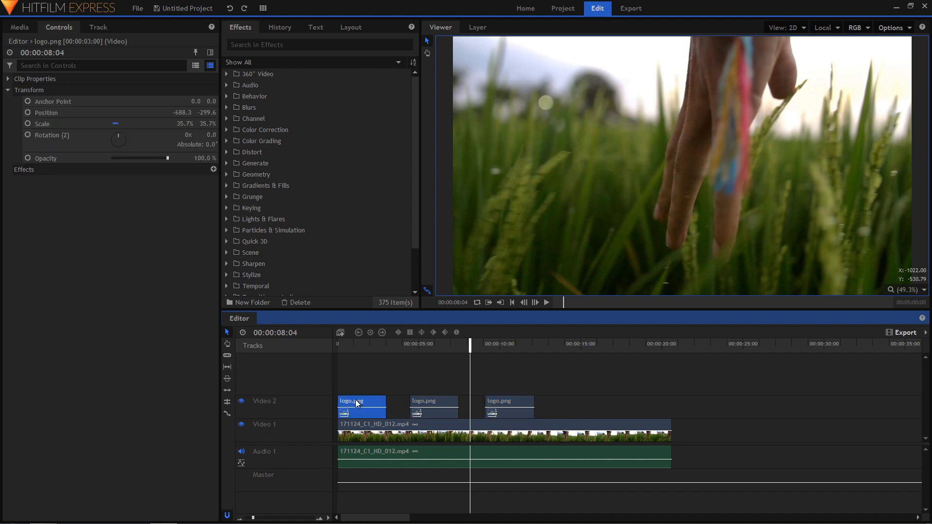
click(358, 342)
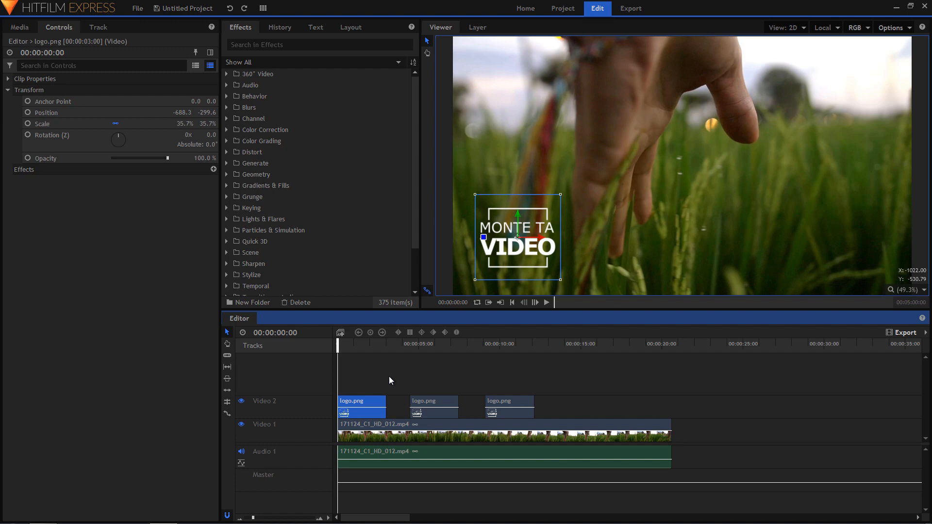
click(28, 157)
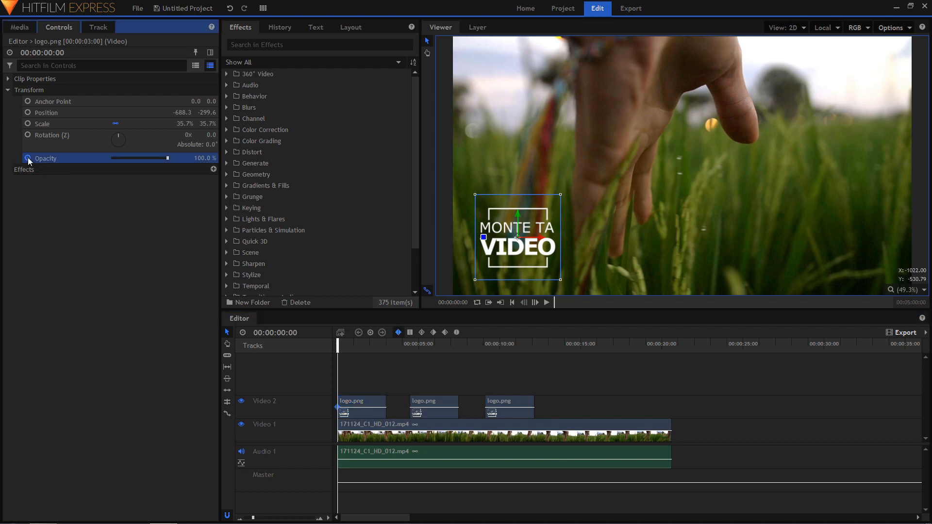
click(206, 158)
text(00)
key(Return)
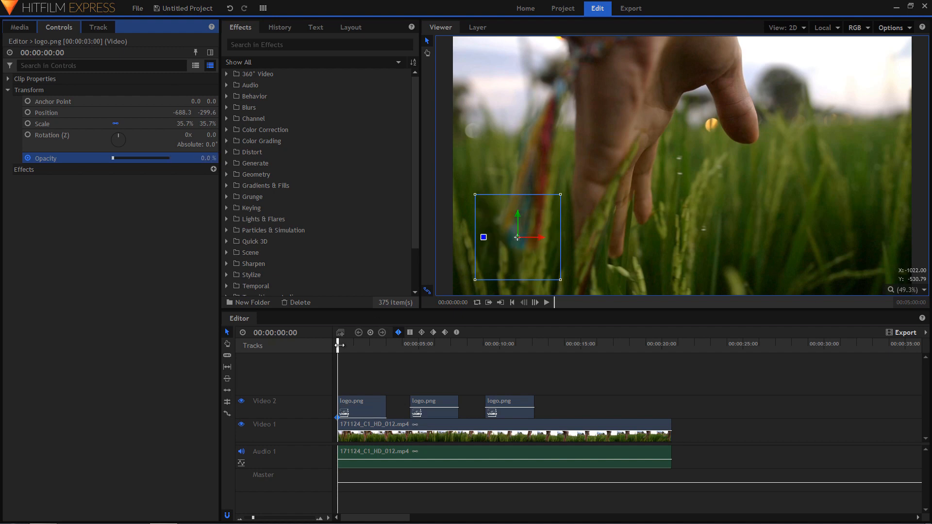
- Add a 100% opacity keyframe to the first logo clip at 00:00:00:15
drag(339, 345, 348, 346)
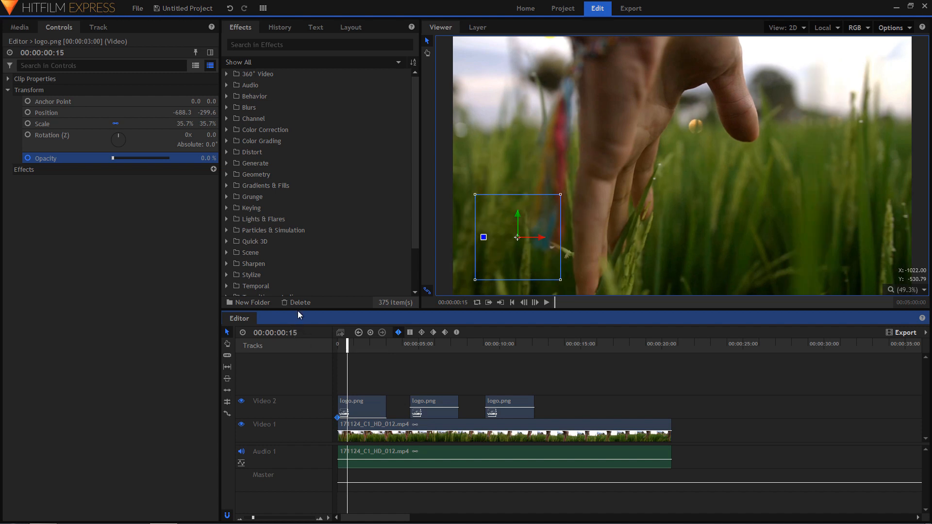
click(208, 158)
text(1)
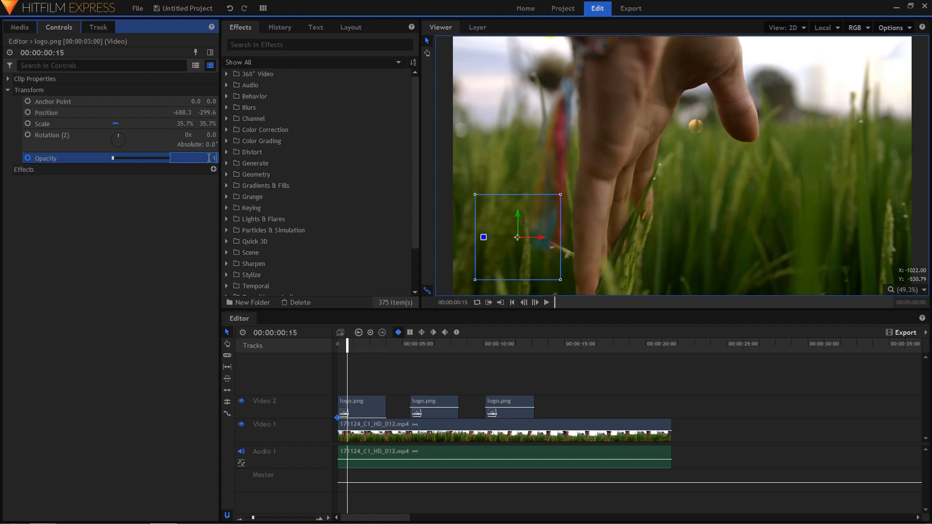
text(00)
key(Return)
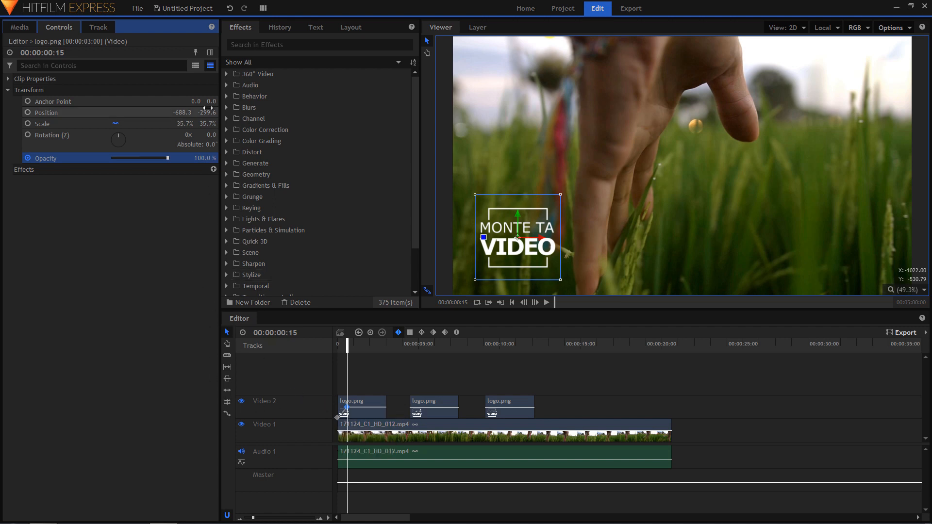
- Show the keyframe timeline of the first logo clip, widened and zoomed to display its opacity keyframes
click(209, 54)
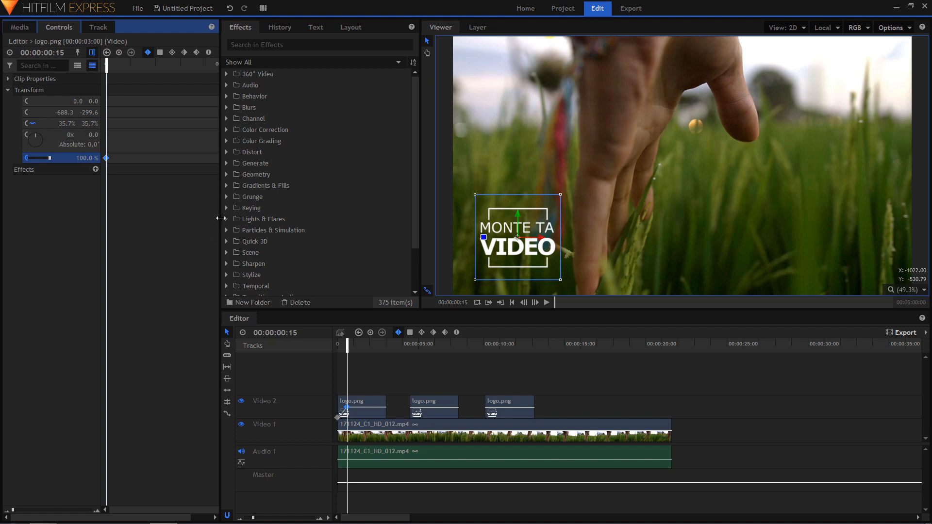
drag(221, 218, 453, 234)
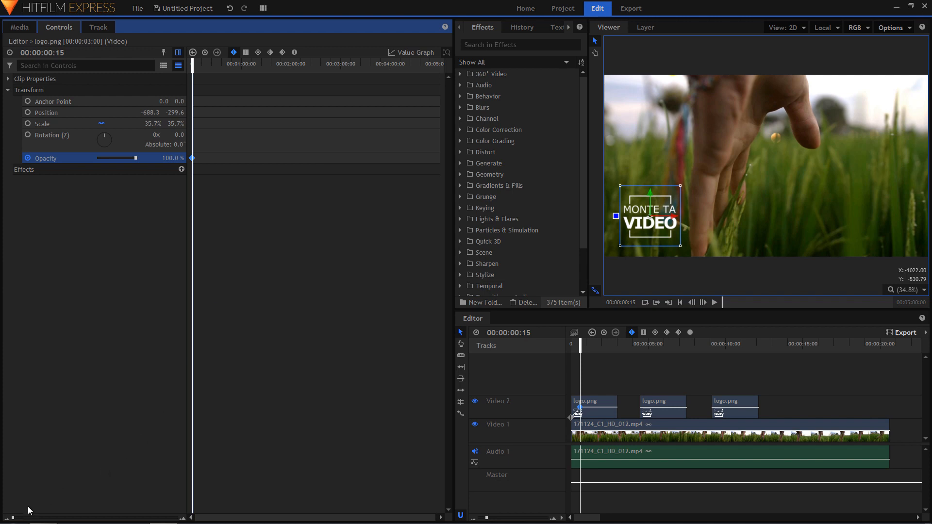
drag(13, 517, 56, 519)
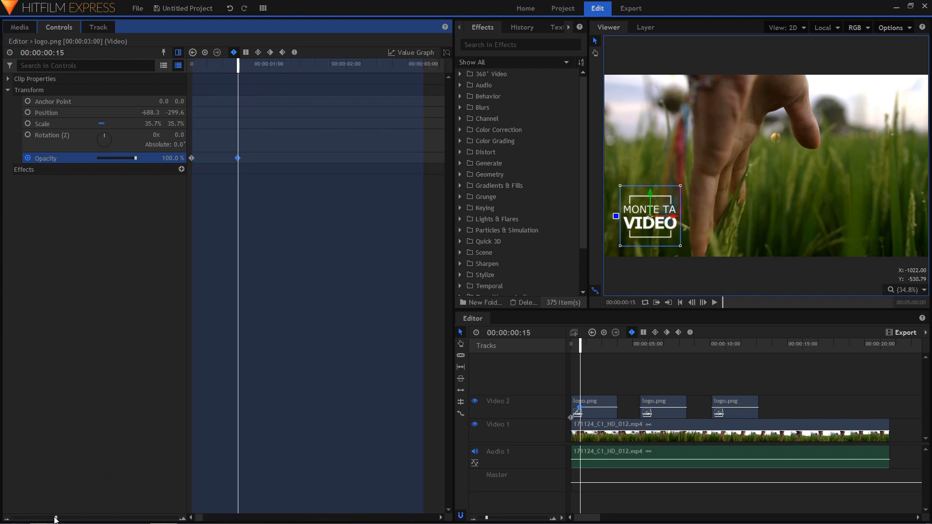
- Switch both opacity keyframes of the first logo clip to the round-marker interpolation and play back the fade-in from the start
drag(257, 136, 193, 172)
click(294, 52)
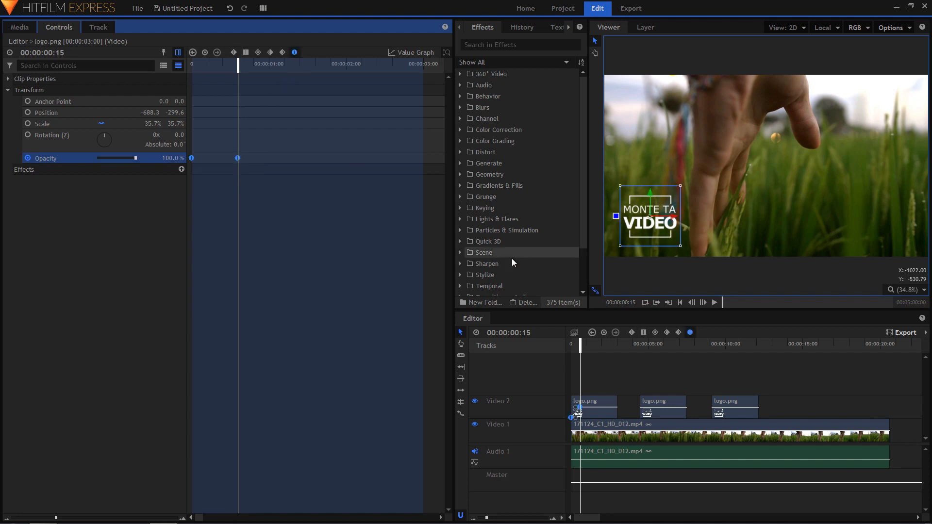
drag(580, 345, 571, 345)
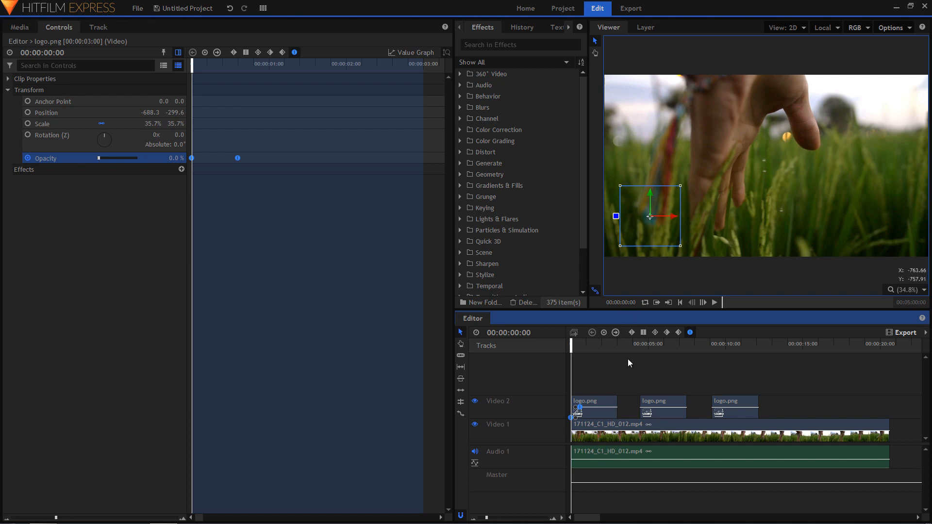
key(space)
key(space)
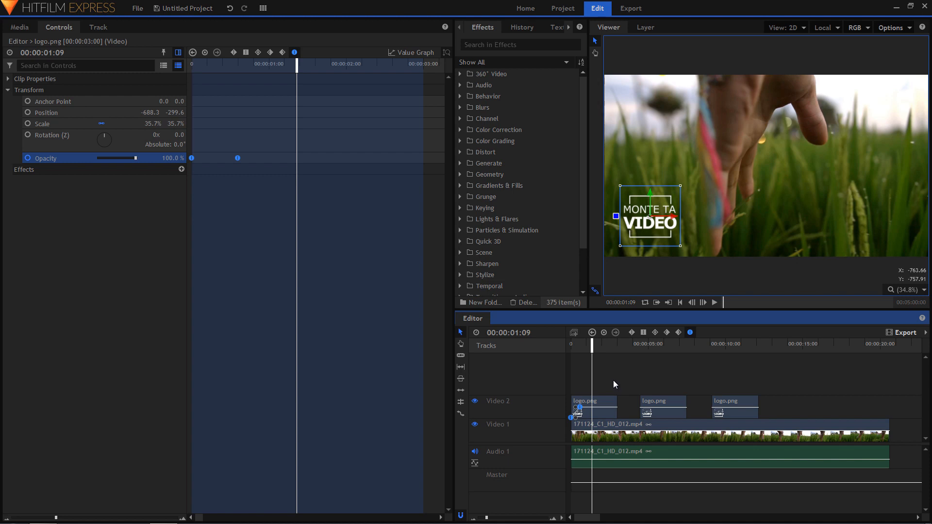
- Enable scale keyframing on the second logo clip at 00:00:04:24, keeping the scale at 35.7%
click(636, 346)
key(Down)
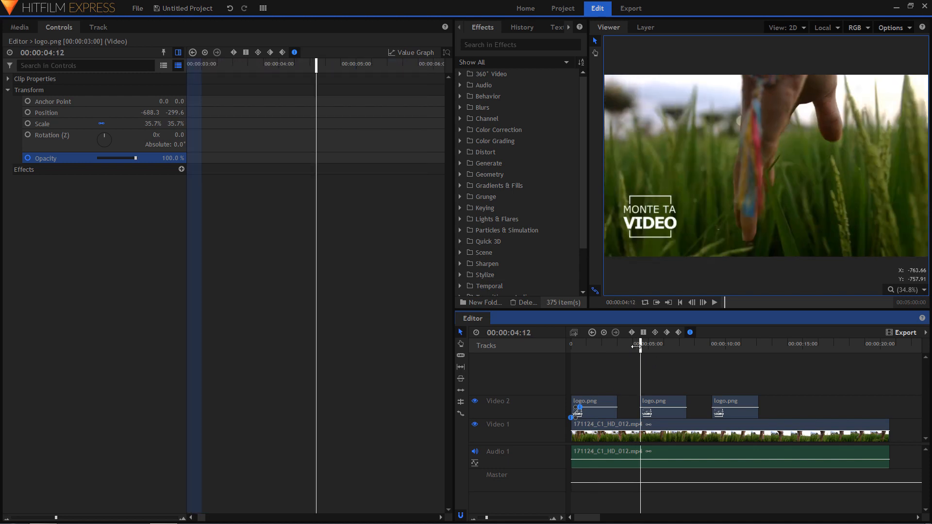
click(653, 402)
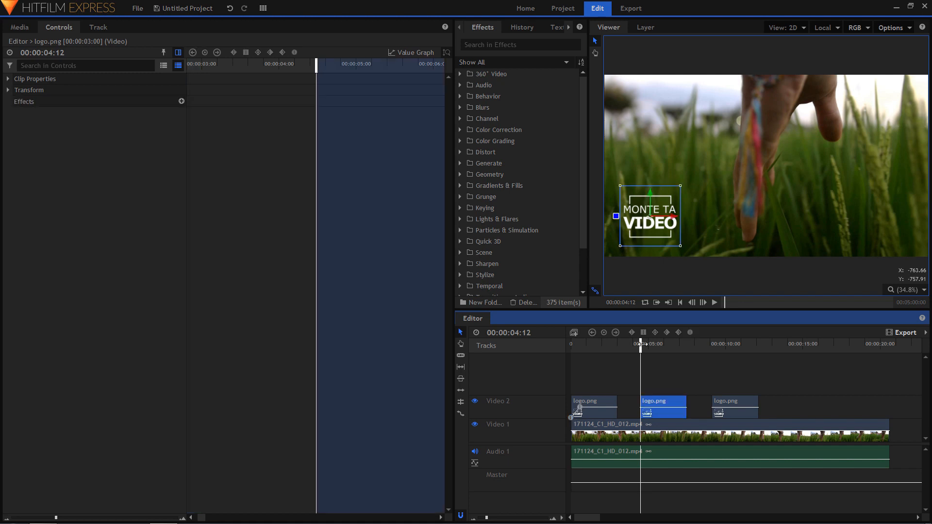
drag(641, 343, 649, 345)
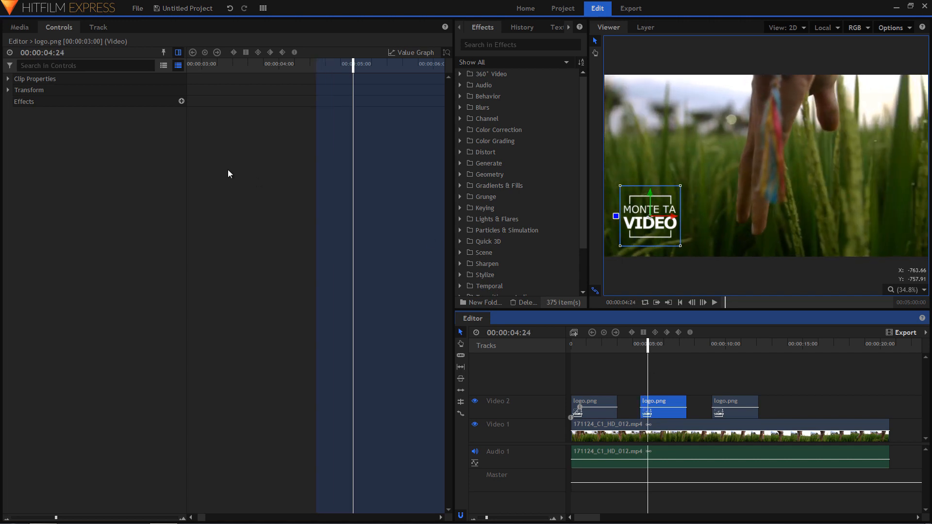
click(7, 89)
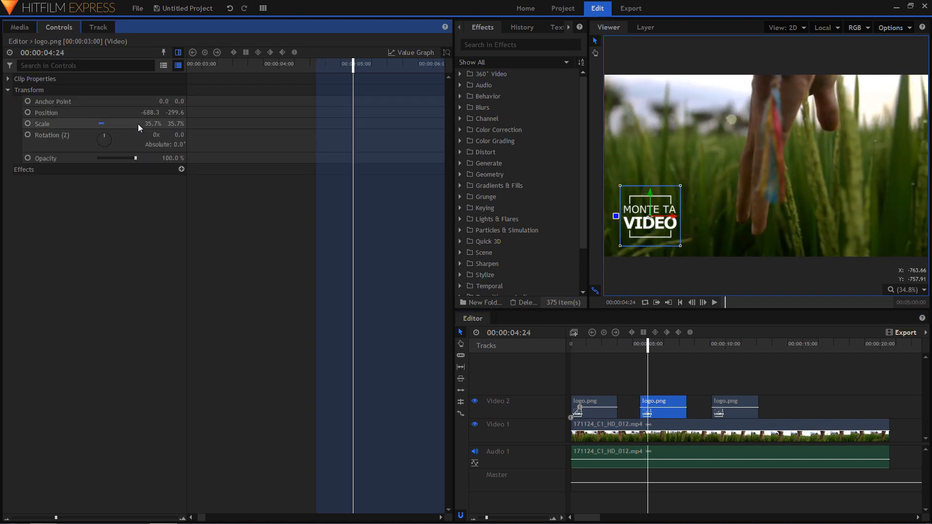
click(27, 123)
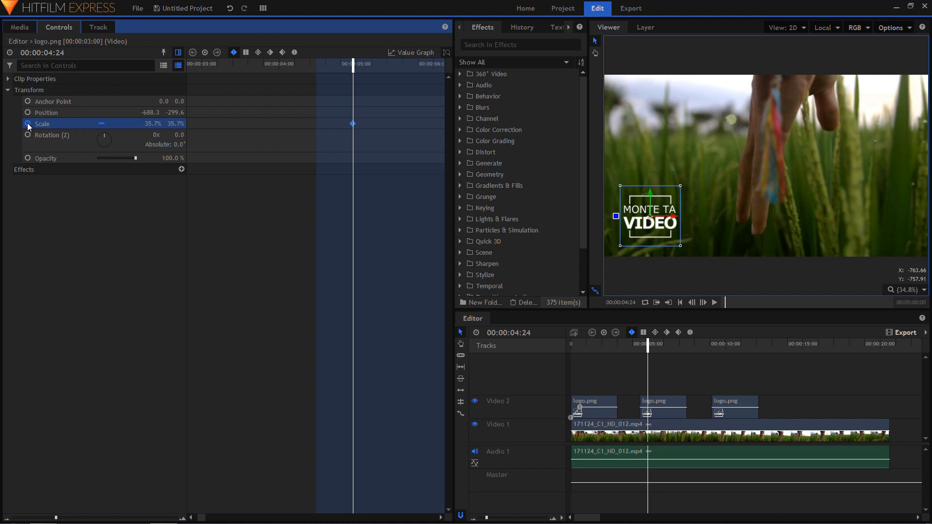
- Set the second logo clip's scale to about 2405.7% at its first frame, 00:00:04:12
click(644, 346)
drag(644, 345, 638, 347)
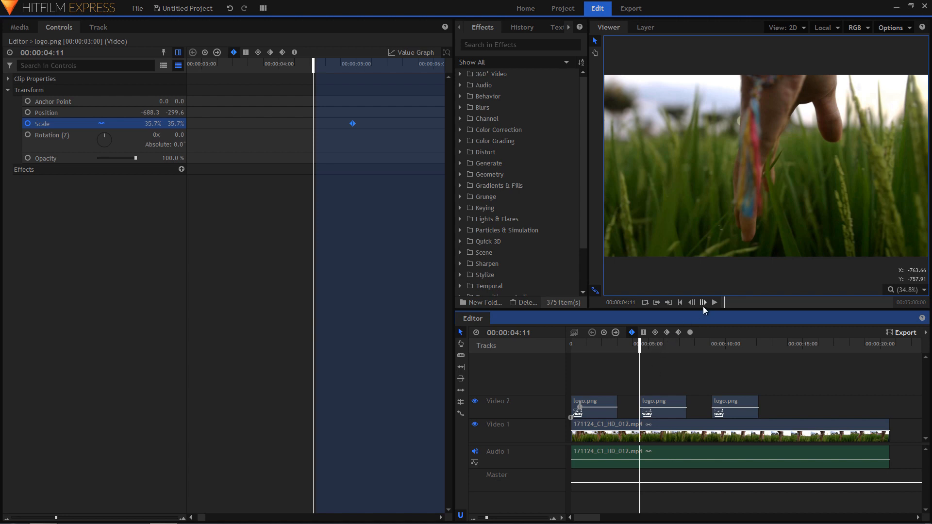
click(704, 304)
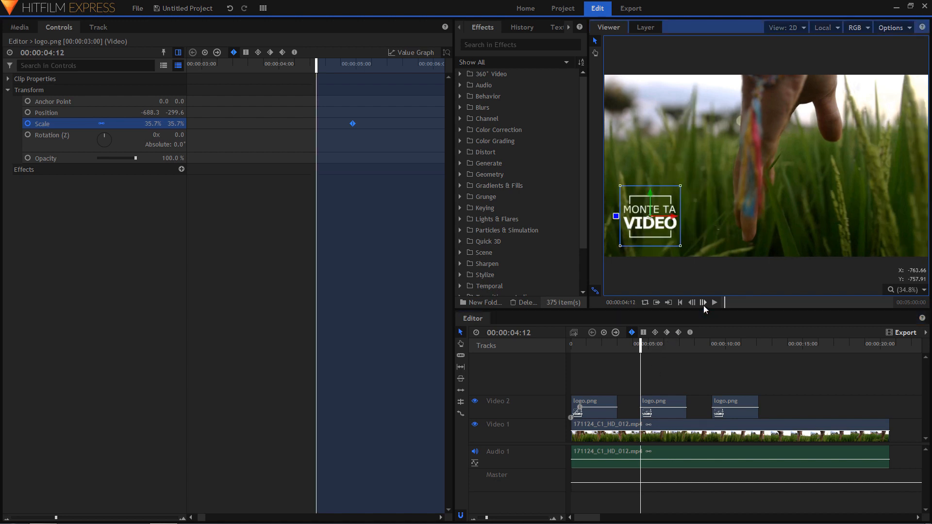
click(153, 124)
drag(153, 123, 396, 123)
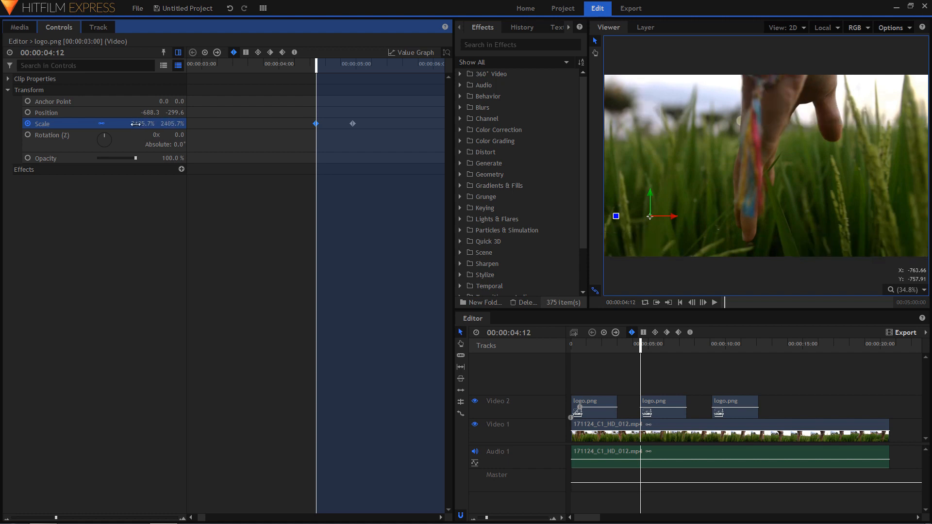
click(389, 111)
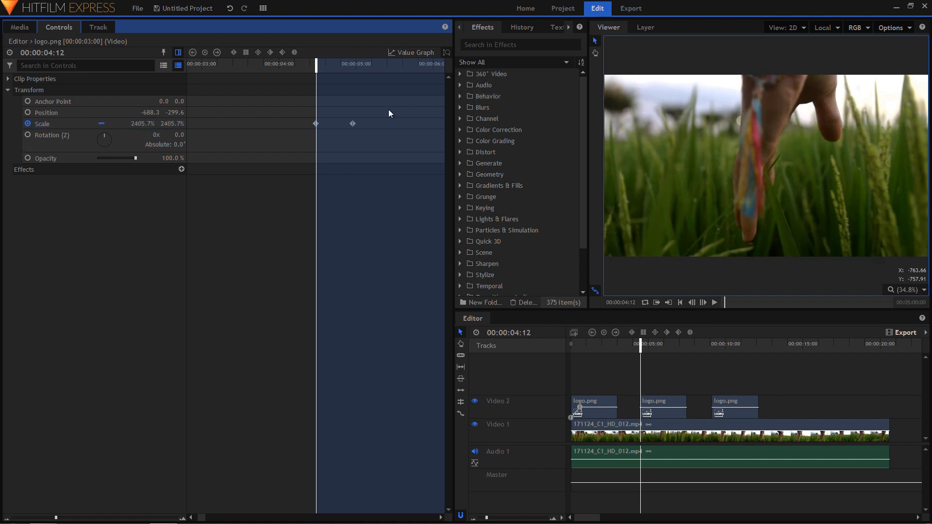
- Switch both scale keyframes of the second logo clip to the round-marker interpolation and play back its zoom animation
drag(389, 111, 305, 143)
click(295, 52)
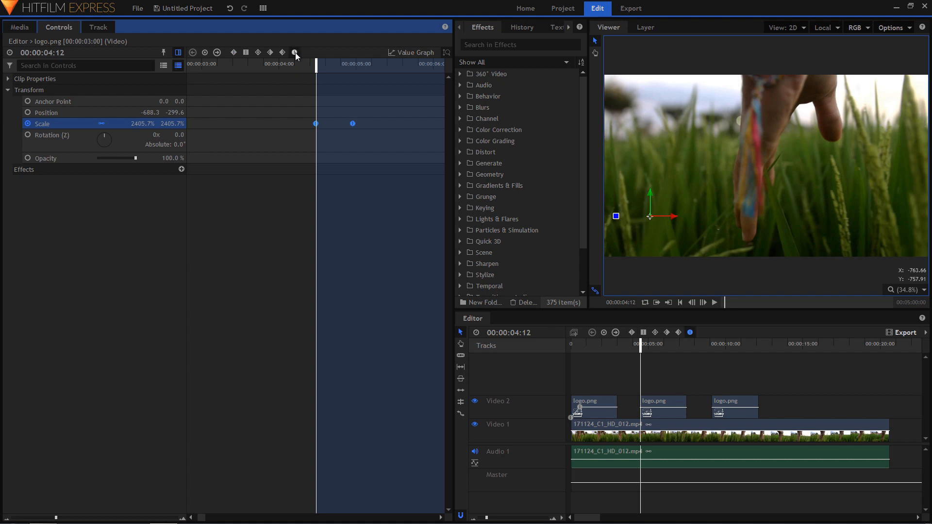
click(635, 347)
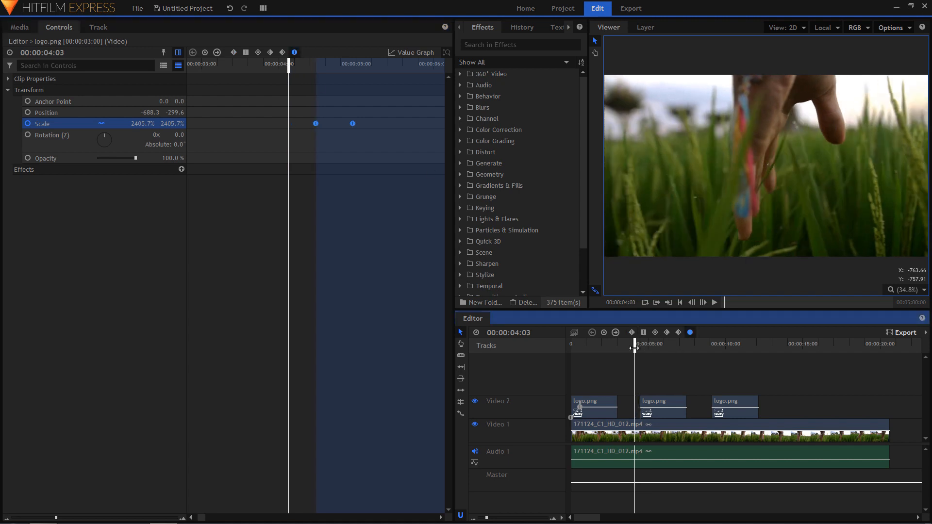
key(space)
key(space)
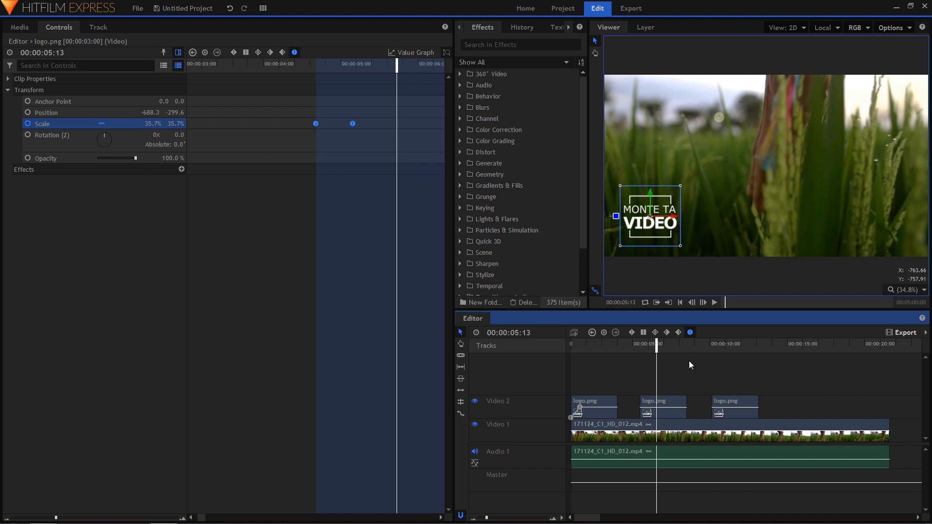
- Enable position keyframing on the third logo clip at 00:00:09:03 and move the logo out of frame to X -1211.3
click(718, 358)
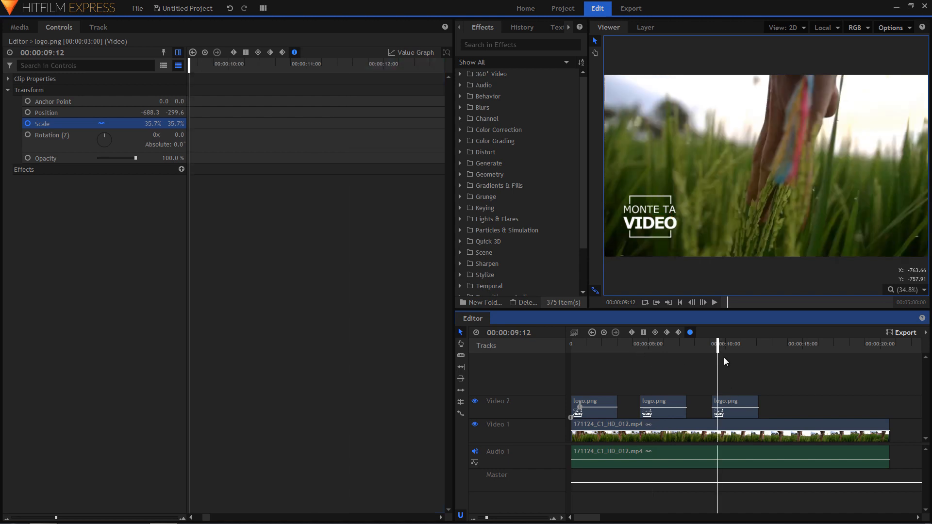
click(732, 404)
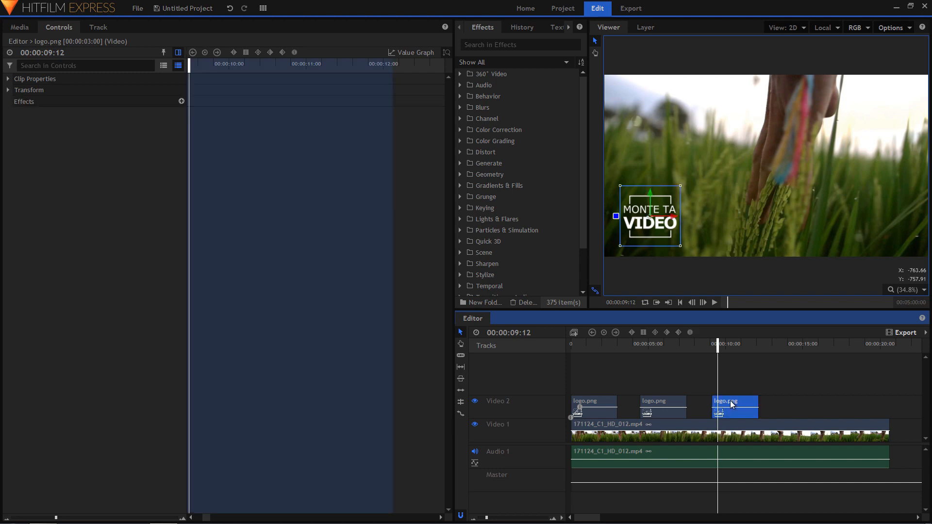
click(8, 91)
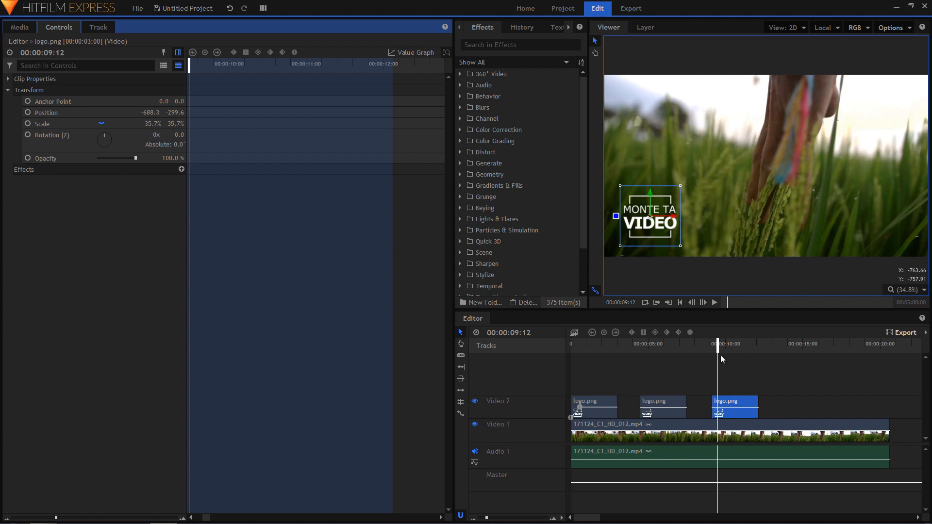
drag(715, 346, 710, 348)
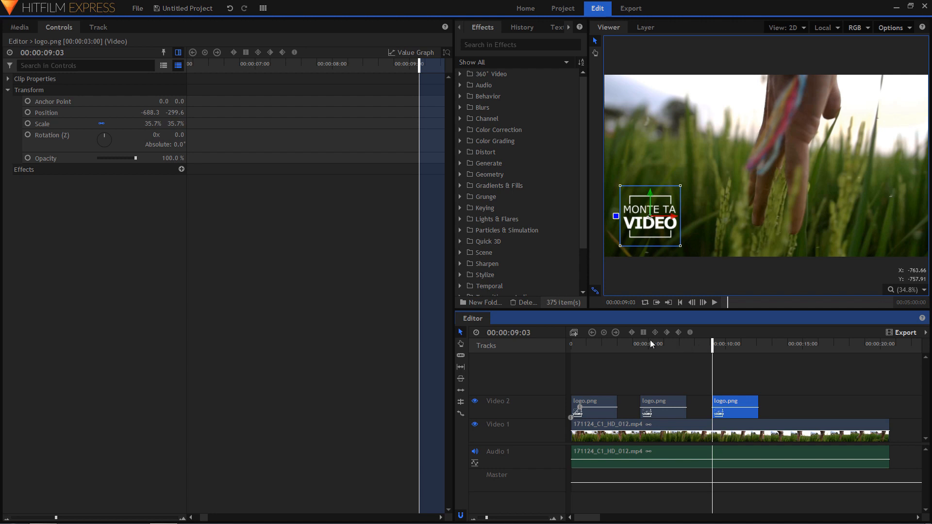
click(28, 113)
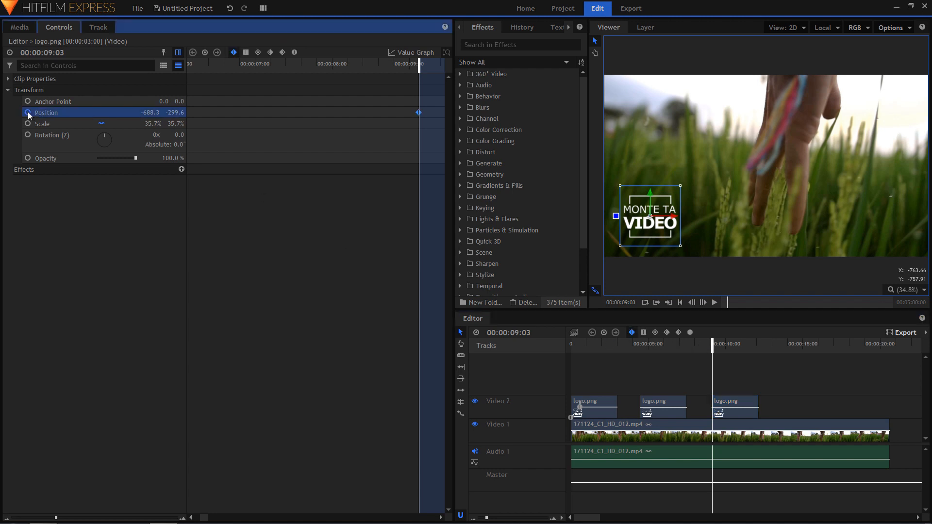
drag(151, 113, 0, 113)
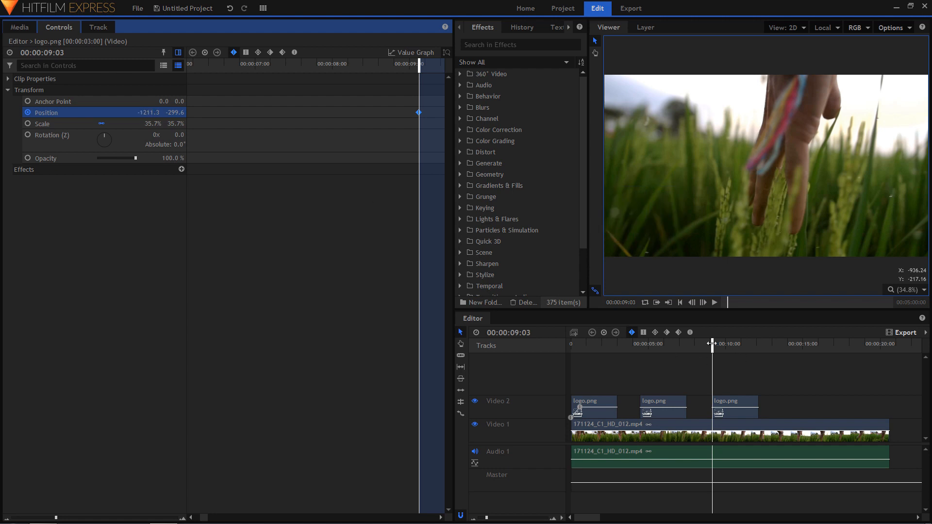
- Add position keyframes to the third logo clip: X -706.3 at 00:00:09:14 and X -729.3 at 00:00:09:16
drag(712, 344, 718, 345)
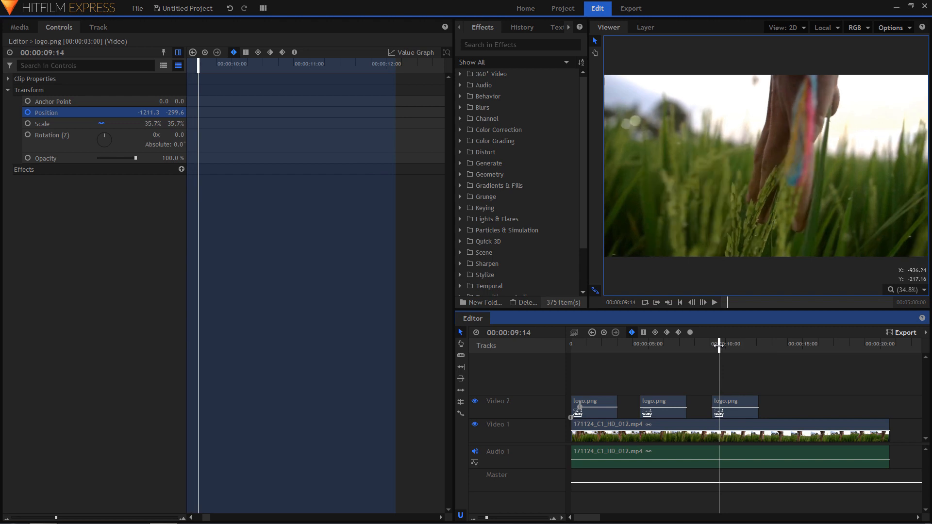
mouse_move(148, 112)
mouse_down()
mouse_move(373, 112)
mouse_move(145, 113)
mouse_up()
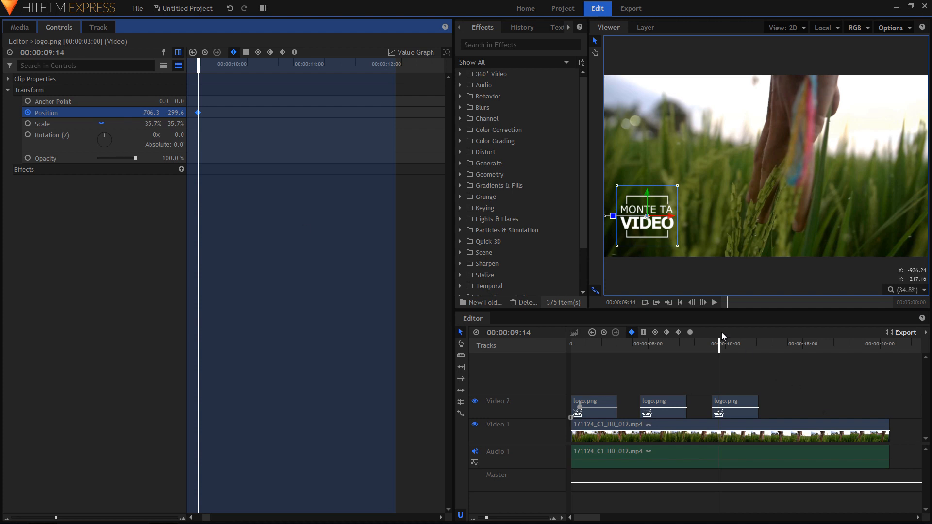
click(702, 304)
click(702, 305)
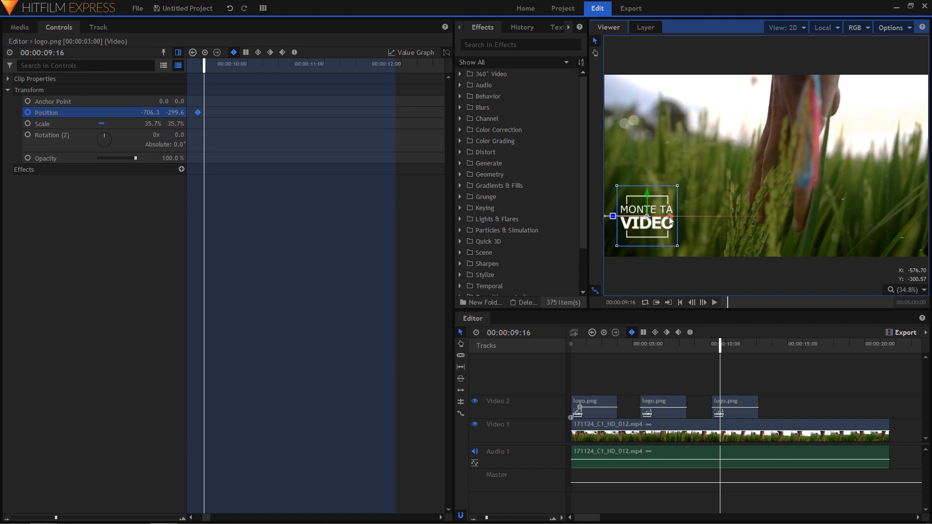
drag(670, 220, 666, 221)
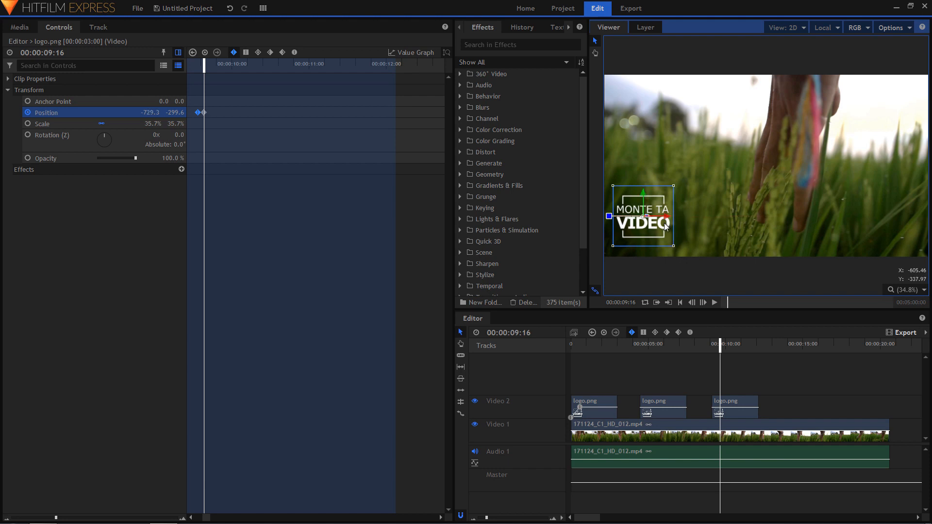
- Switch the third logo clip's three position keyframes to the round-marker interpolation and play back the slide-in from 00:00:09:00
click(191, 517)
click(190, 517)
drag(272, 104, 206, 128)
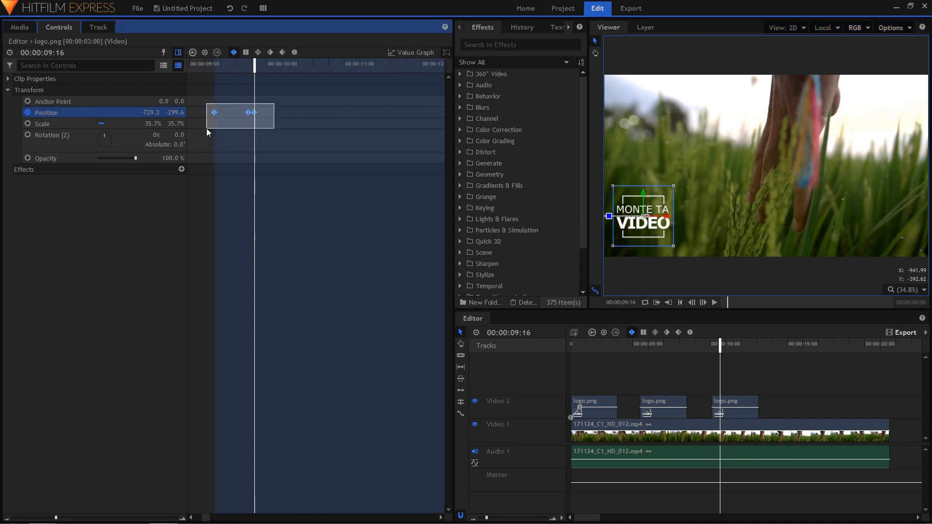
click(295, 52)
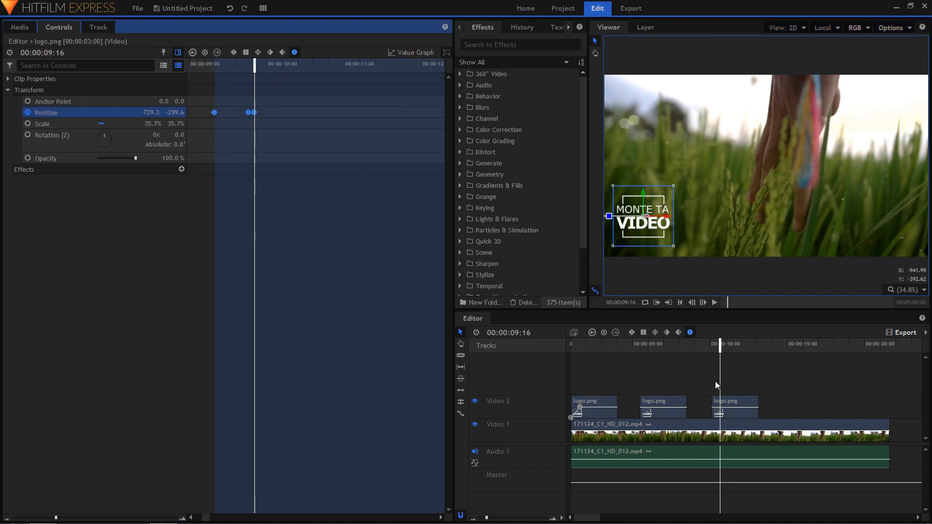
click(709, 347)
key(space)
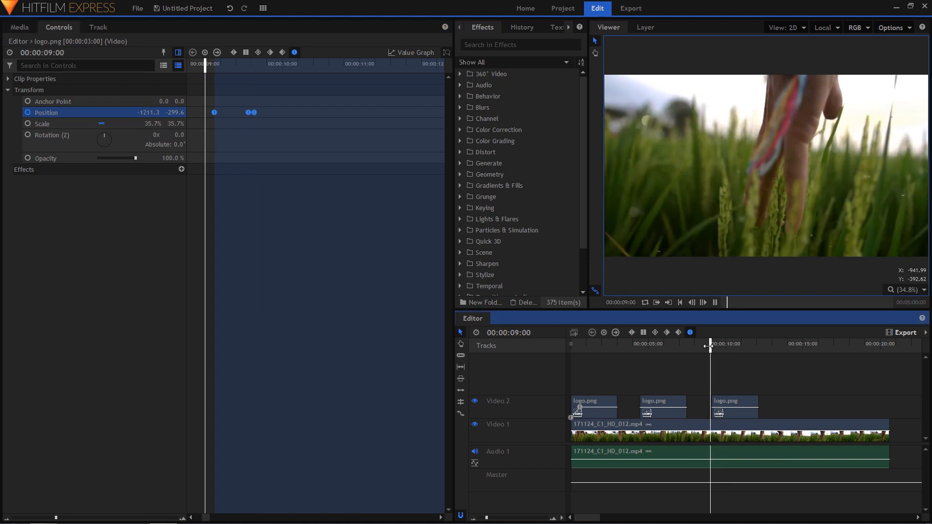
key(space)
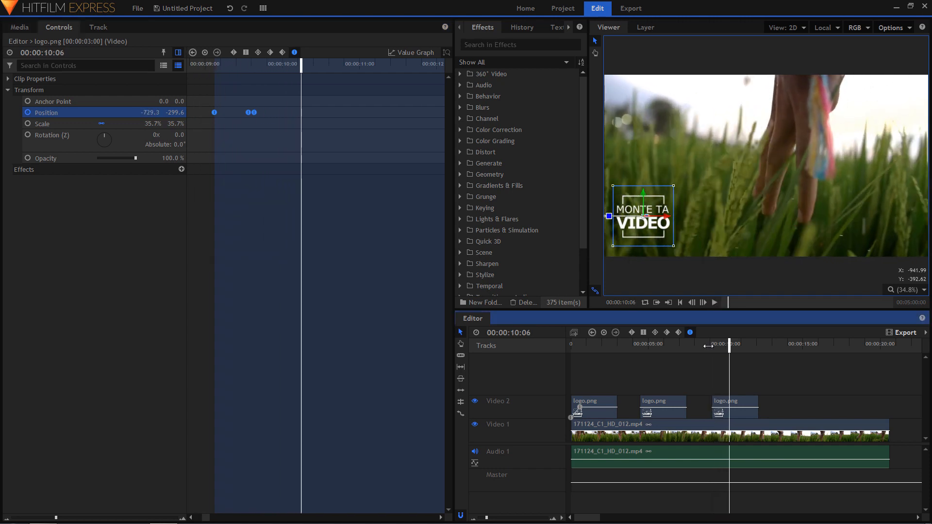
- Move the second and third logo clips earlier on Video 2, starting at about 3.5 and 7 seconds
drag(659, 401, 640, 404)
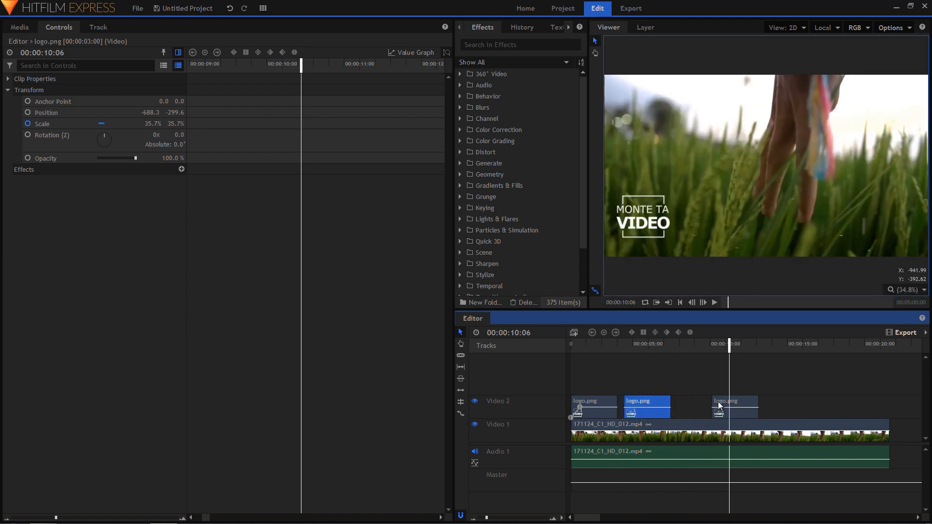
drag(722, 405, 686, 409)
- Enlarge the viewer and timeline areas, and play the sequence from the start through all three logo animations
drag(621, 349, 477, 368)
drag(460, 266, 194, 266)
drag(540, 316, 534, 332)
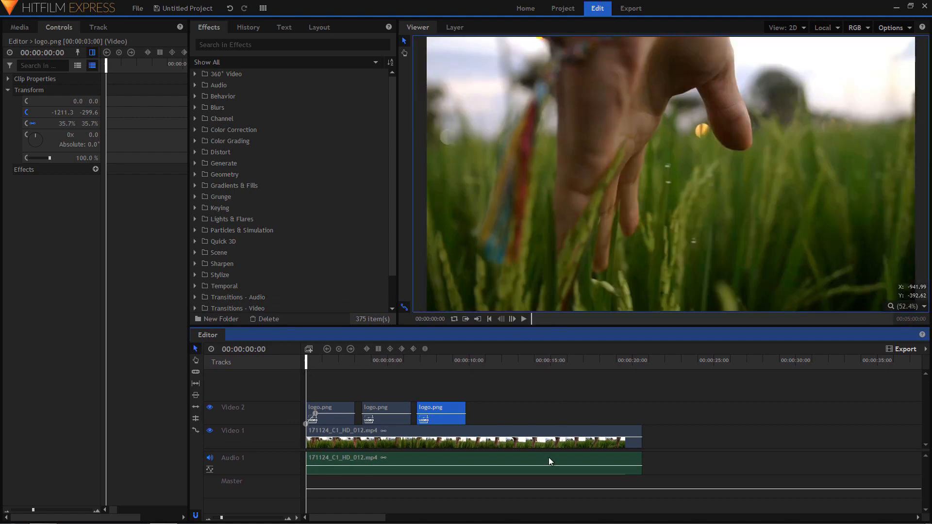
click(554, 470)
key(space)
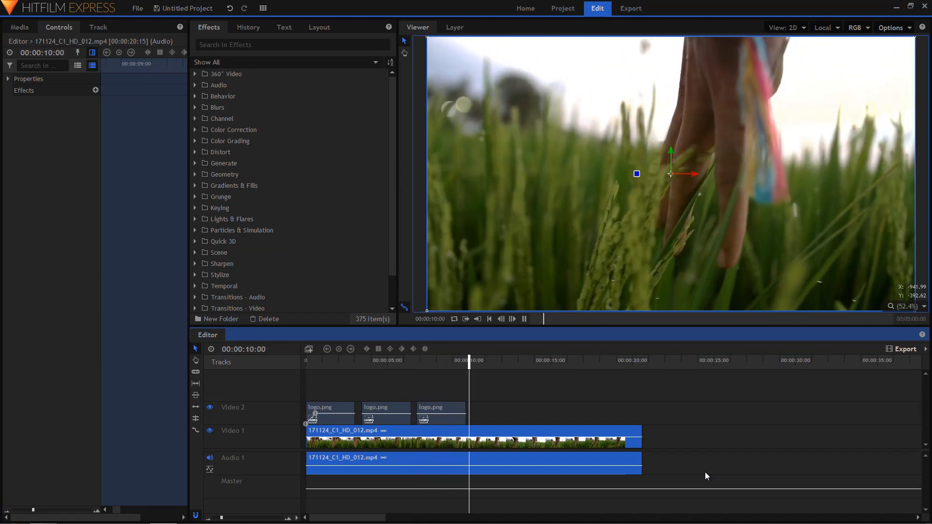
key(space)
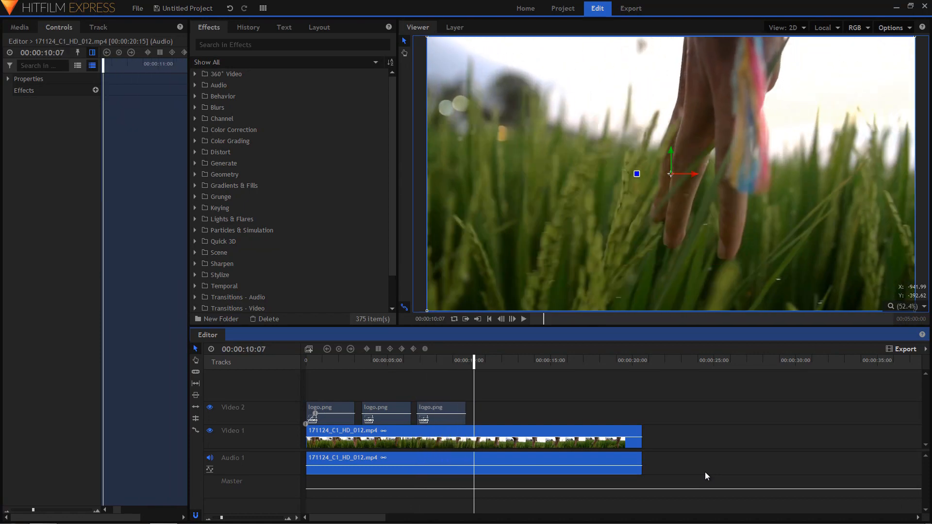